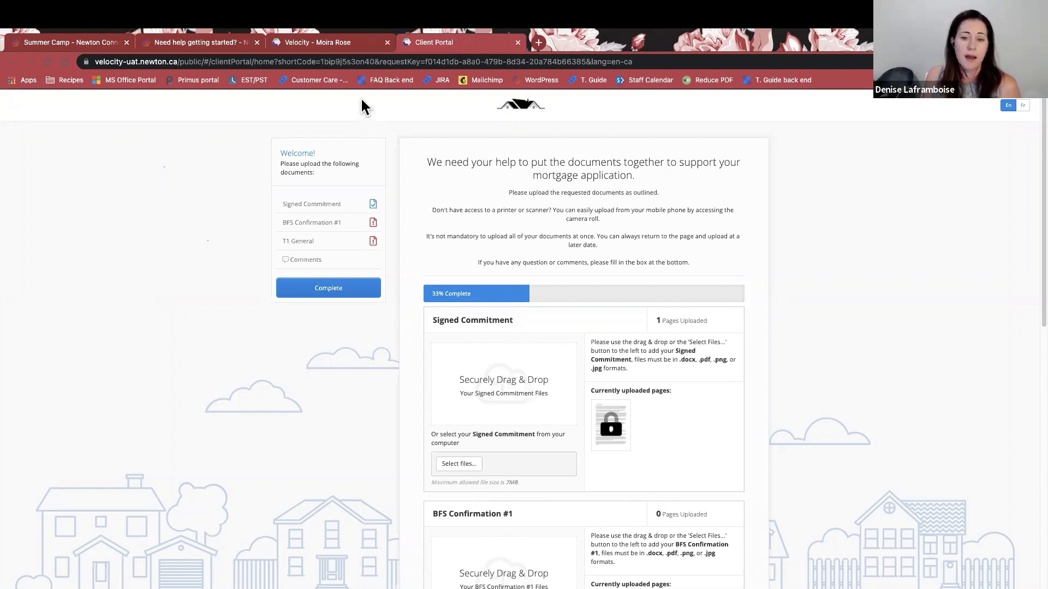
{"action": "left_click", "coordinate": [345, 44]}
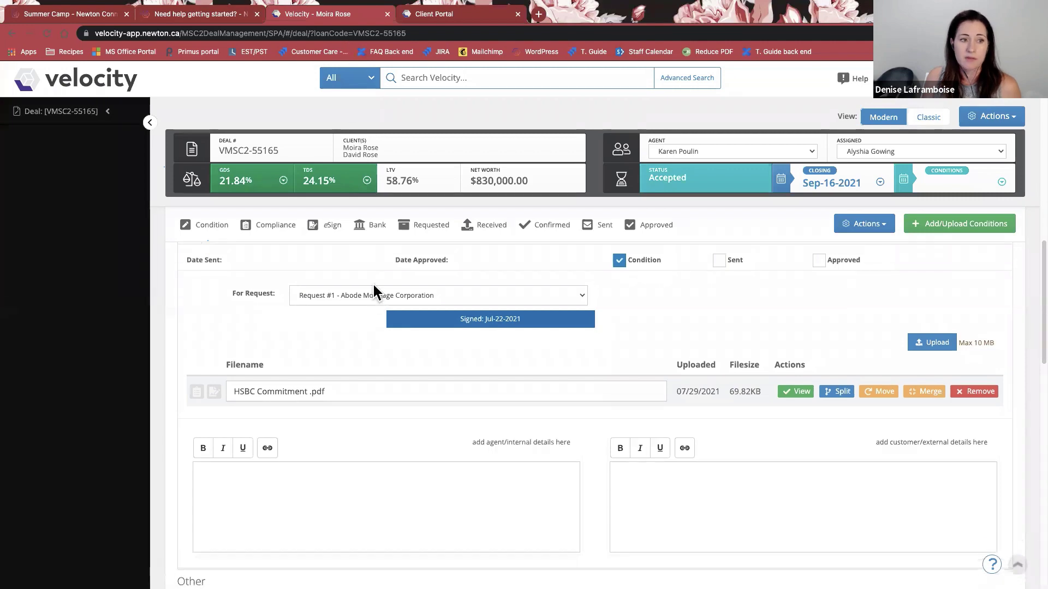
{"action": "scroll", "coordinate": [372, 283], "scroll_direction": "up", "scroll_amount": 5}
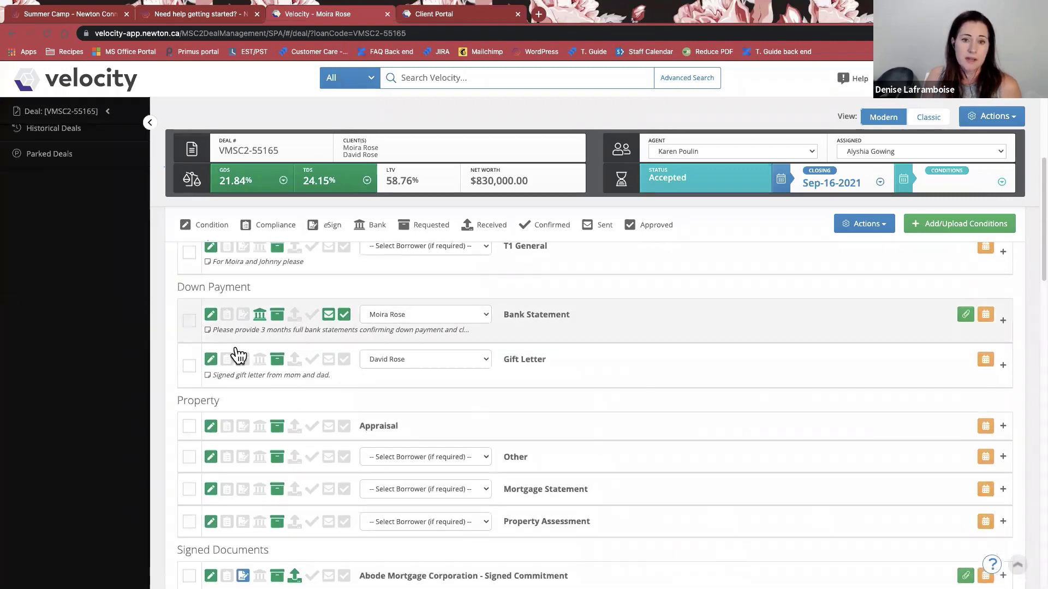
{"action": "left_click", "coordinate": [191, 368]}
{"action": "left_click", "coordinate": [190, 322]}
{"action": "scroll", "coordinate": [191, 328], "scroll_direction": "up", "scroll_amount": 2}
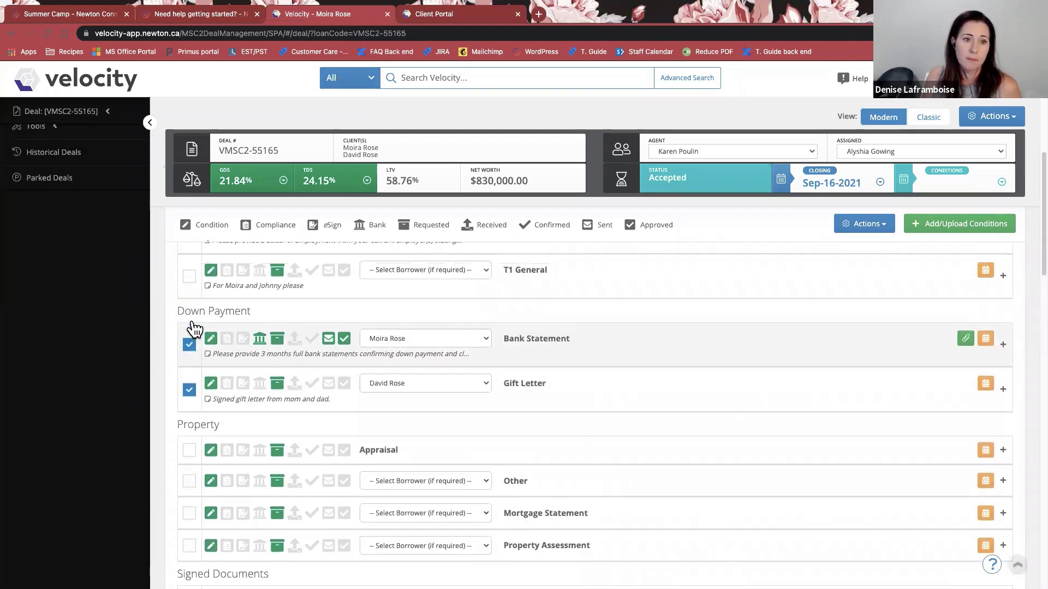
{"action": "left_click", "coordinate": [190, 318]}
{"action": "left_click", "coordinate": [189, 271]}
{"action": "scroll", "coordinate": [191, 276], "scroll_direction": "up", "scroll_amount": 1}
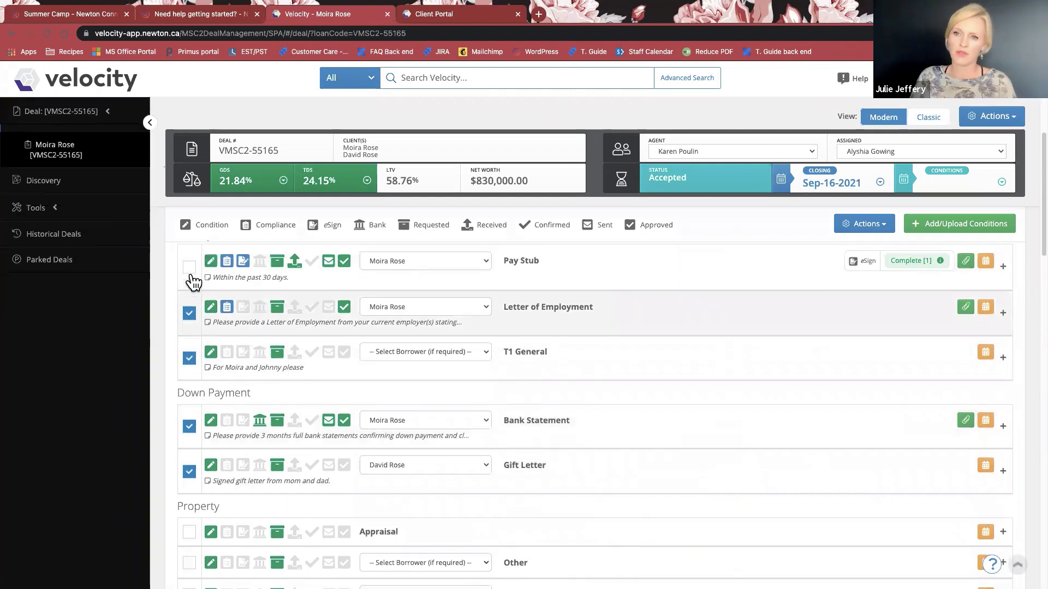
{"action": "left_click", "coordinate": [190, 273]}
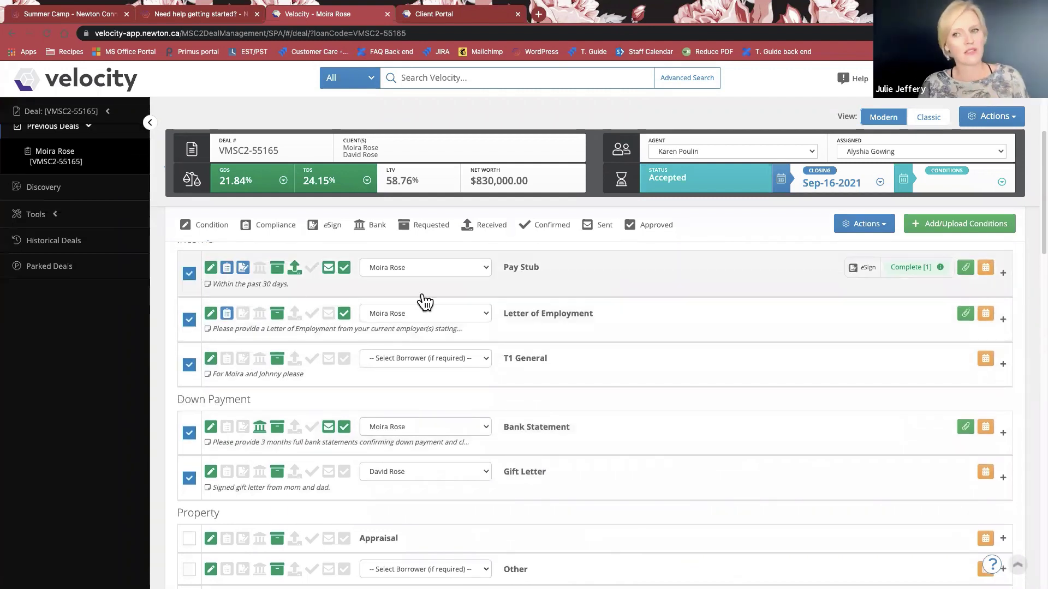
{"action": "left_click", "coordinate": [865, 225]}
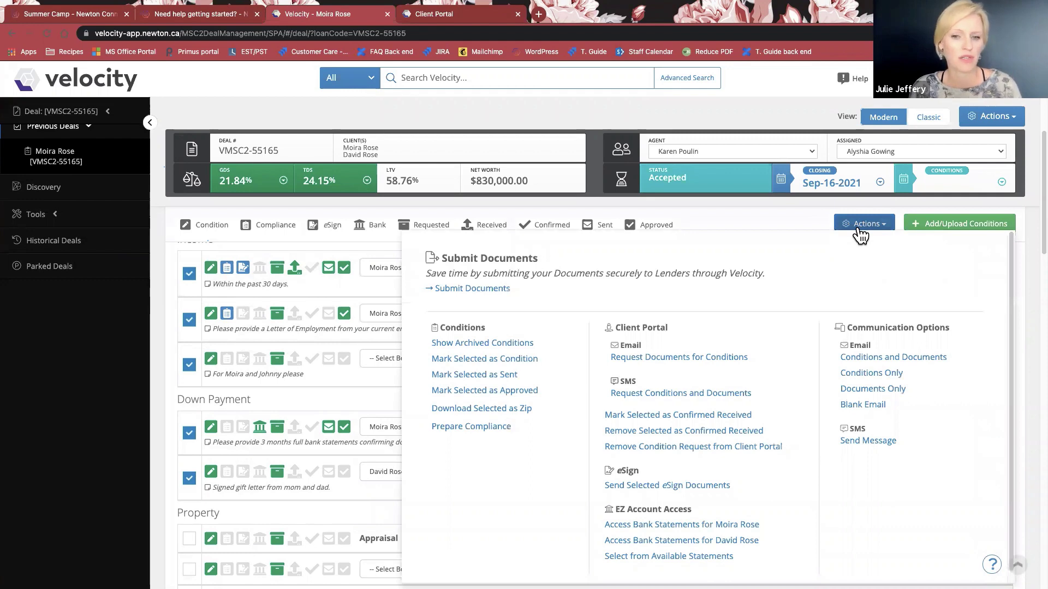
Start a Request Documents for Conditions email with the conditions table and 0.91MB of attachments.
{"action": "left_click", "coordinate": [712, 360]}
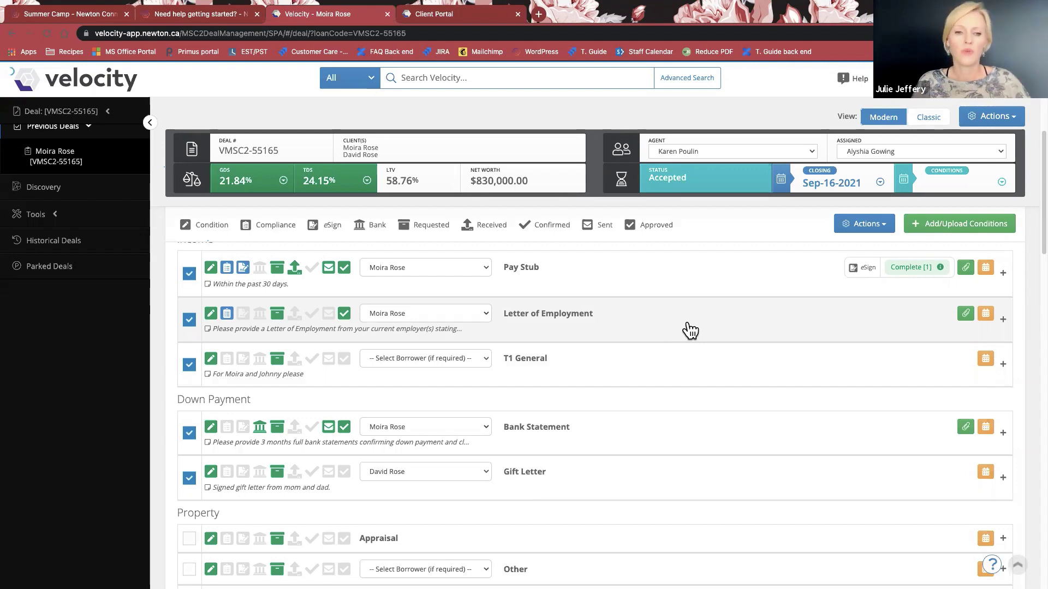
{"action": "left_click", "coordinate": [690, 330]}
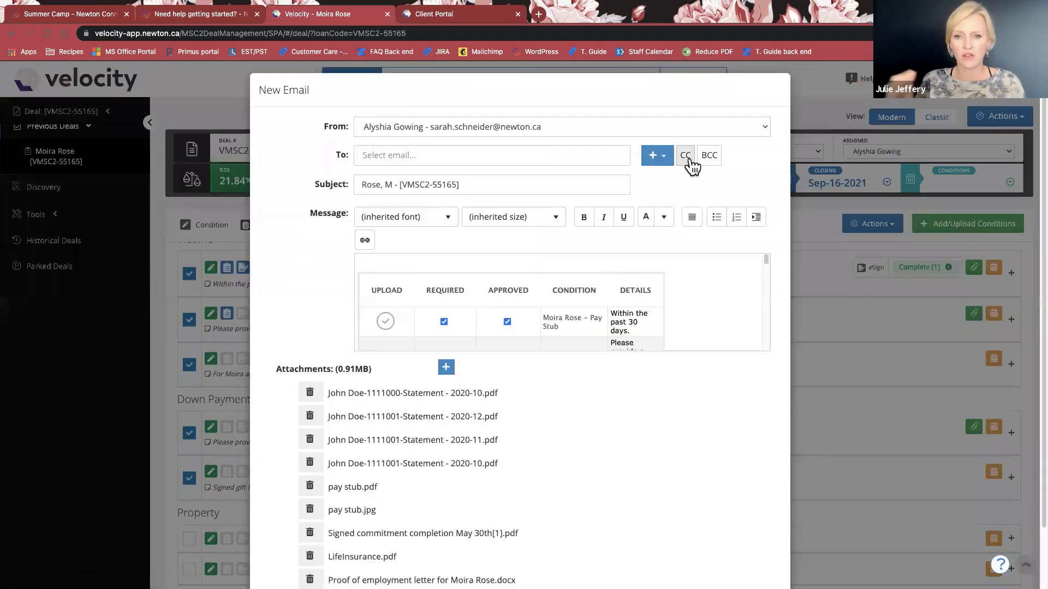
Add the client's daughter's and accountant's e-mail addresses as CC recipients.
{"action": "left_click", "coordinate": [689, 160]}
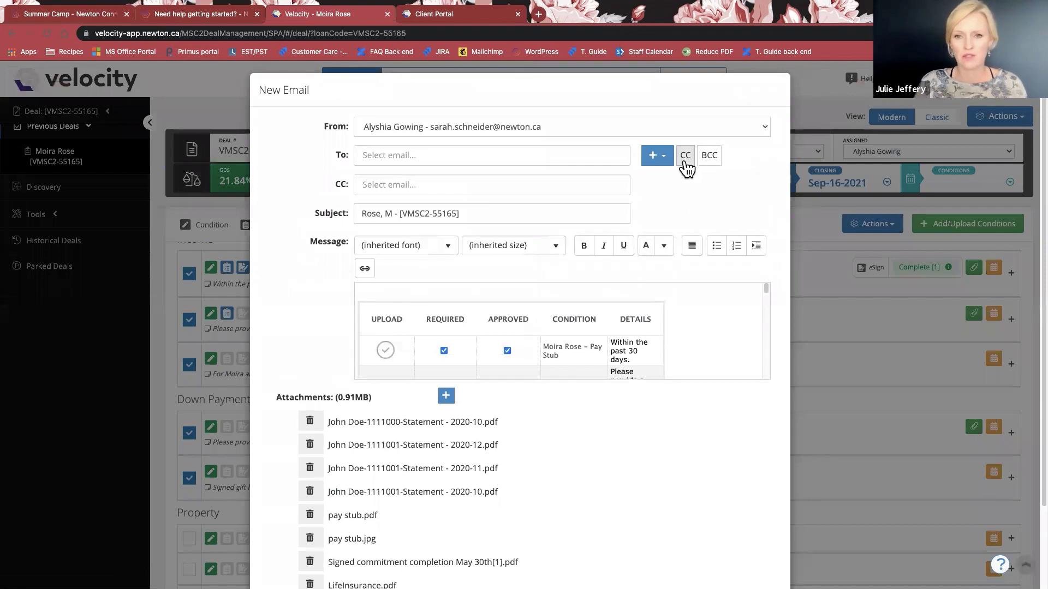
{"action": "left_click", "coordinate": [583, 187]}
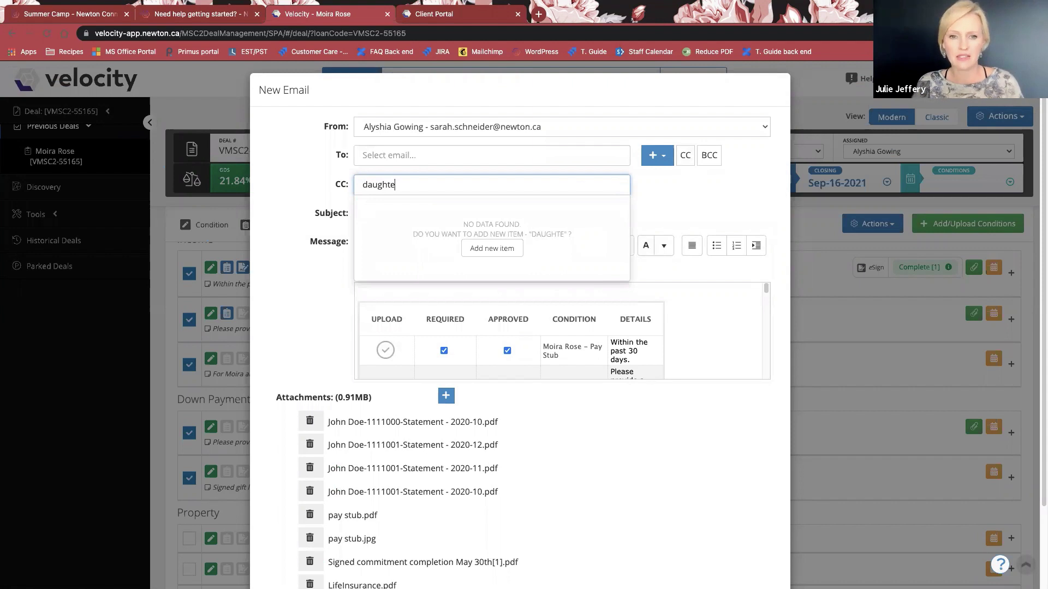
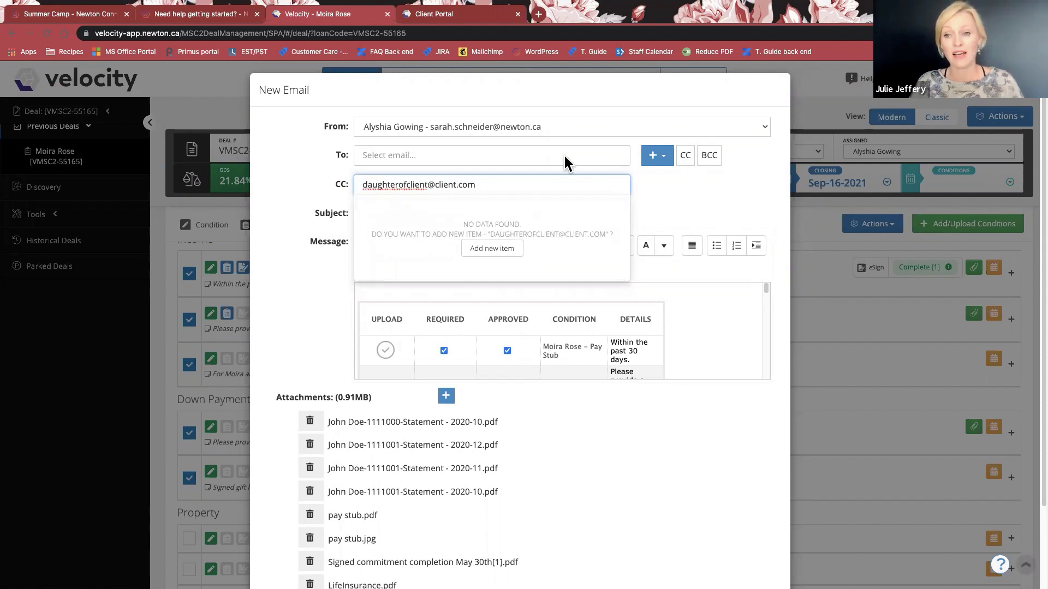
{"action": "left_click", "coordinate": [508, 250]}
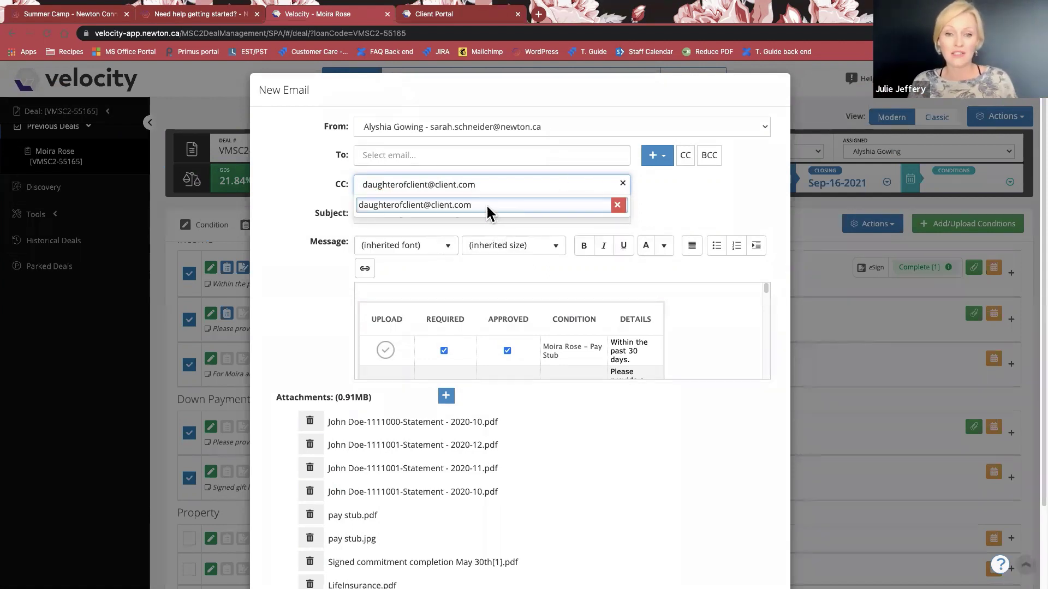
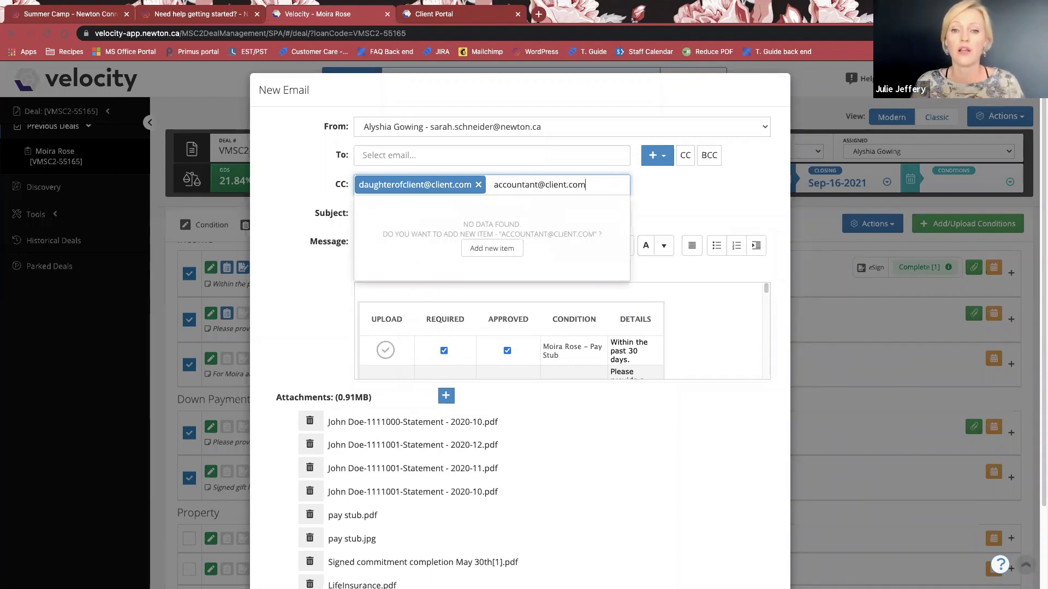
{"action": "left_click", "coordinate": [509, 247]}
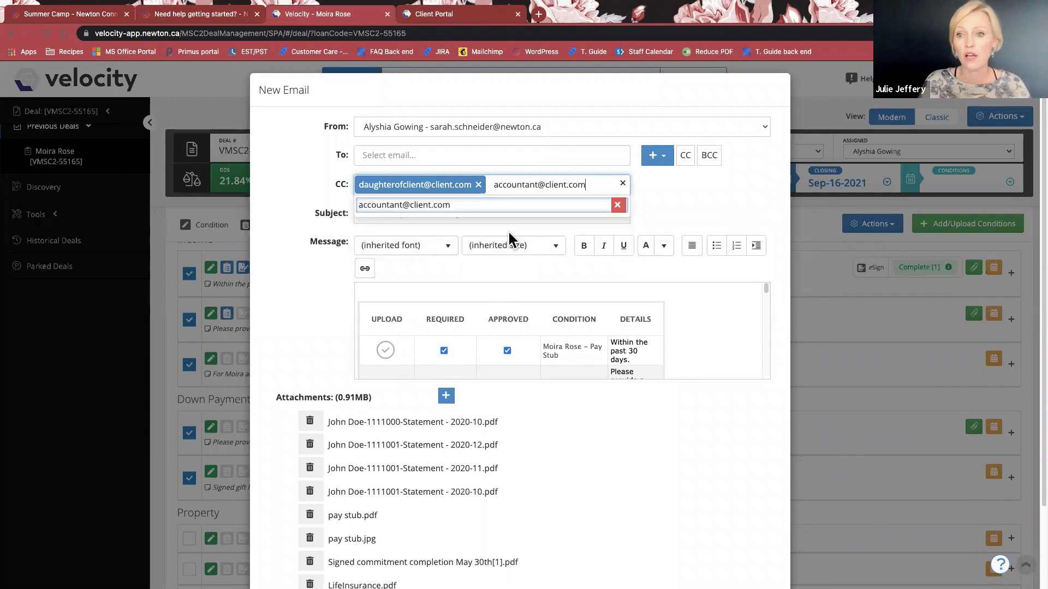
{"action": "left_click", "coordinate": [625, 206]}
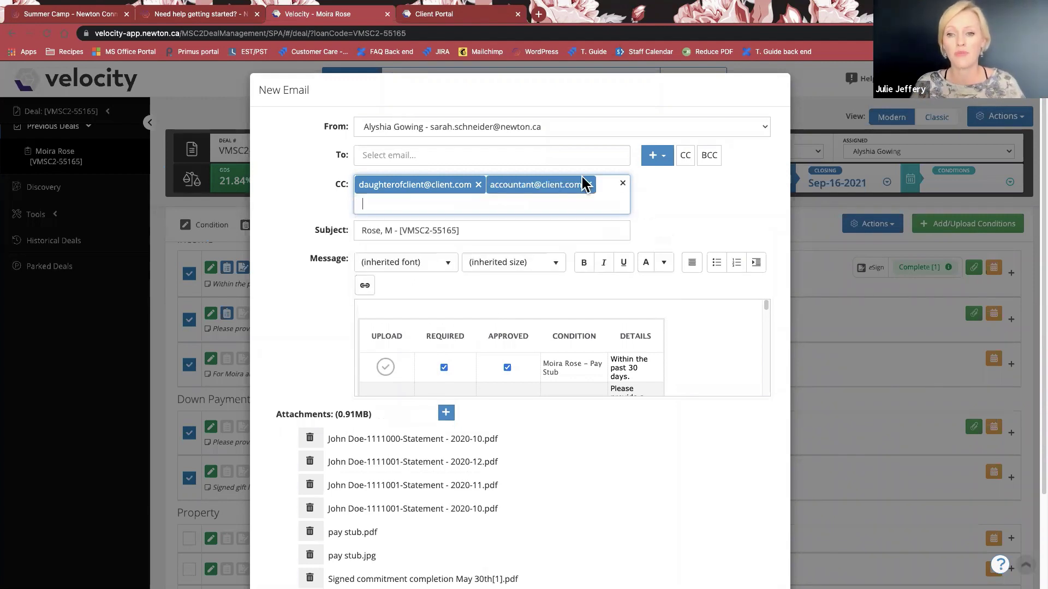
Send the document-request email, returning to the deal's conditions list.
{"action": "left_click", "coordinate": [663, 157]}
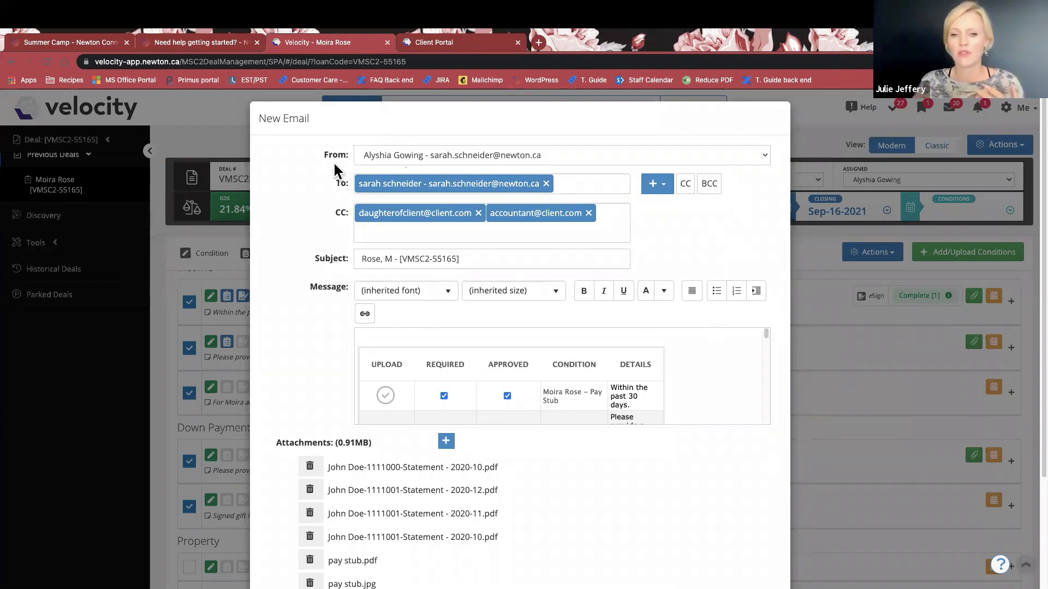
{"action": "scroll", "coordinate": [690, 344], "scroll_direction": "down", "scroll_amount": 5}
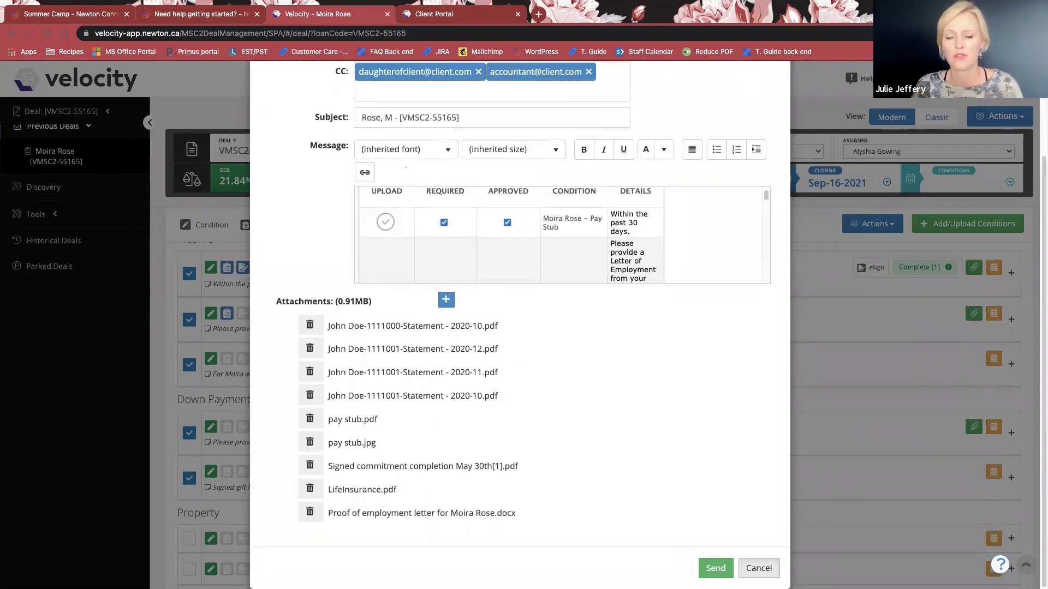
{"action": "left_click", "coordinate": [715, 569]}
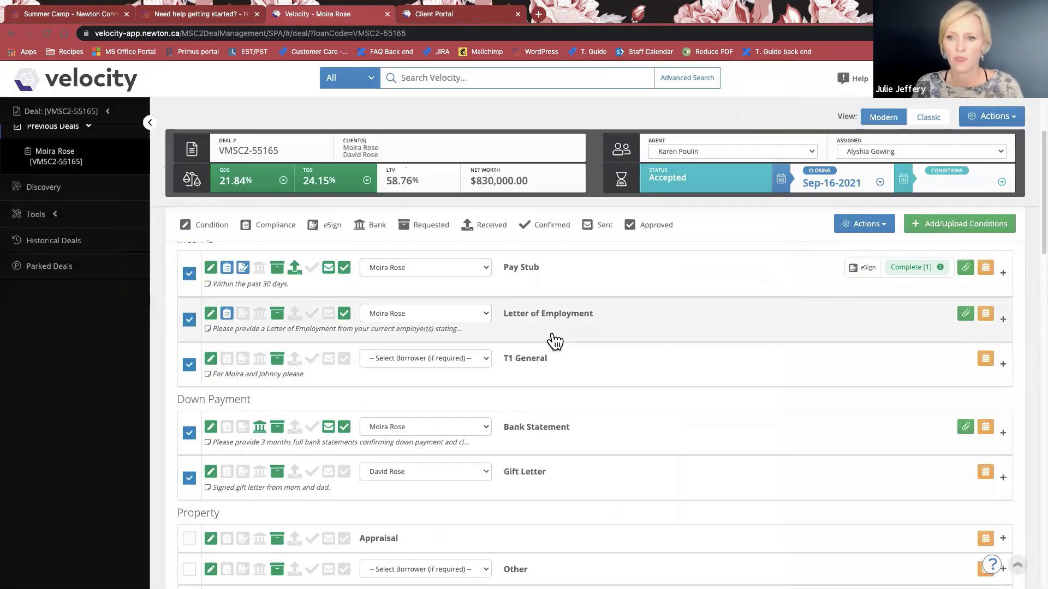
Show the Letter of Employment condition's uploaded .docx file and highlight its customer-facing request wording.
{"action": "left_click", "coordinate": [555, 338]}
{"action": "scroll", "coordinate": [594, 385], "scroll_direction": "down", "scroll_amount": 2}
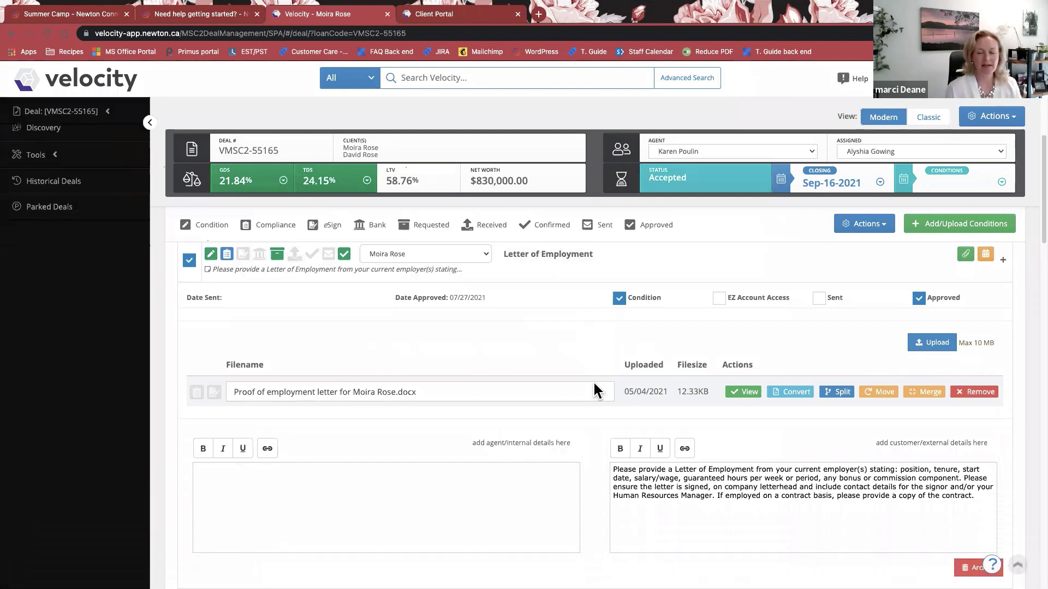
{"action": "scroll", "coordinate": [594, 392], "scroll_direction": "down", "scroll_amount": 1}
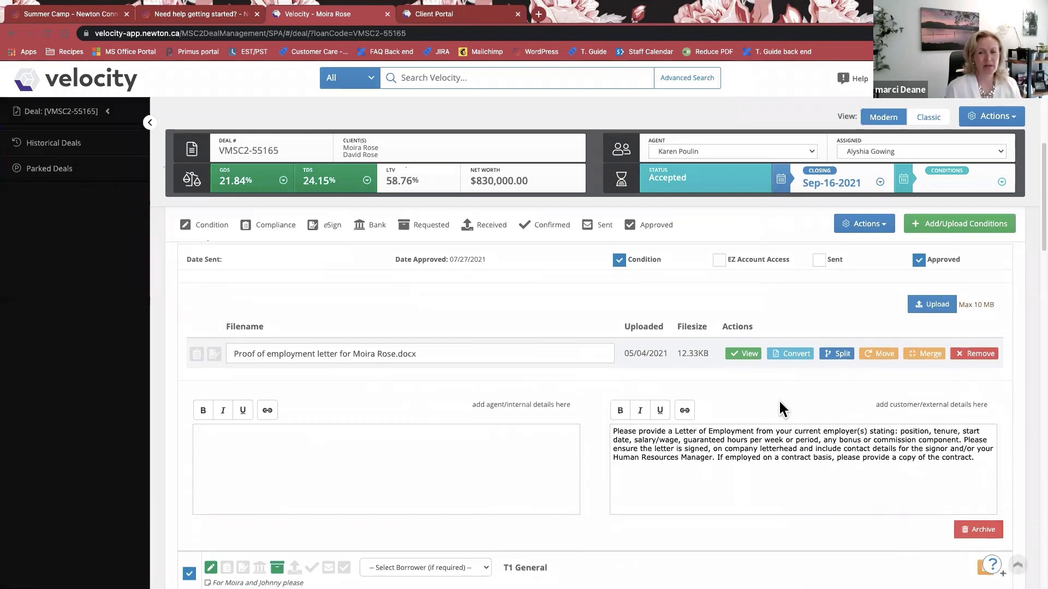
{"action": "scroll", "coordinate": [896, 480], "scroll_direction": "down", "scroll_amount": 1}
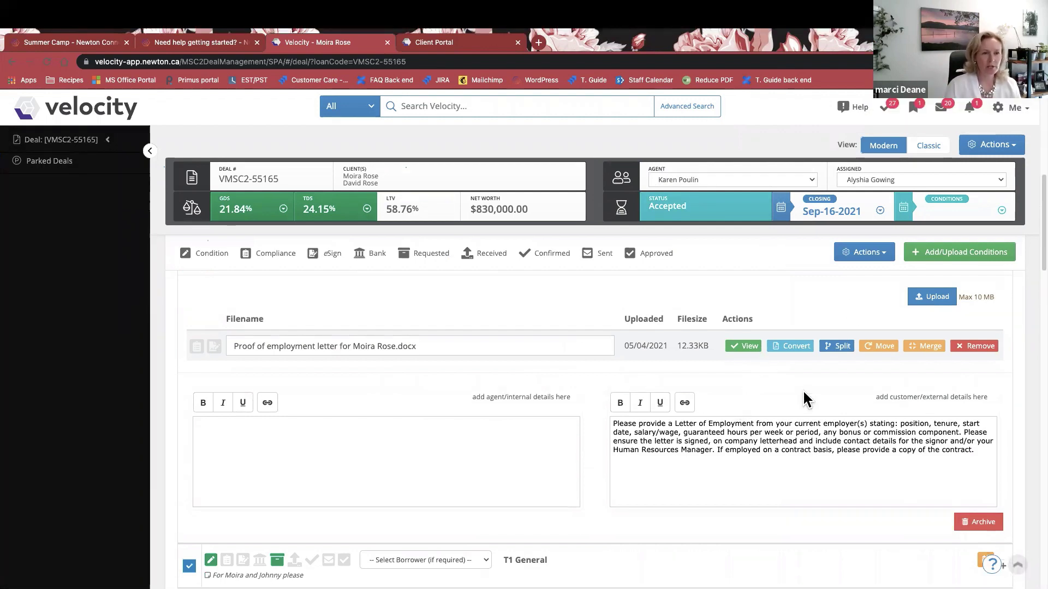
{"action": "mouse_move", "coordinate": [764, 377]}
{"action": "left_mouse_down"}
{"action": "mouse_move", "coordinate": [578, 423]}
{"action": "mouse_move", "coordinate": [923, 499]}
{"action": "mouse_move", "coordinate": [912, 375]}
{"action": "mouse_move", "coordinate": [775, 376]}
{"action": "left_mouse_up"}
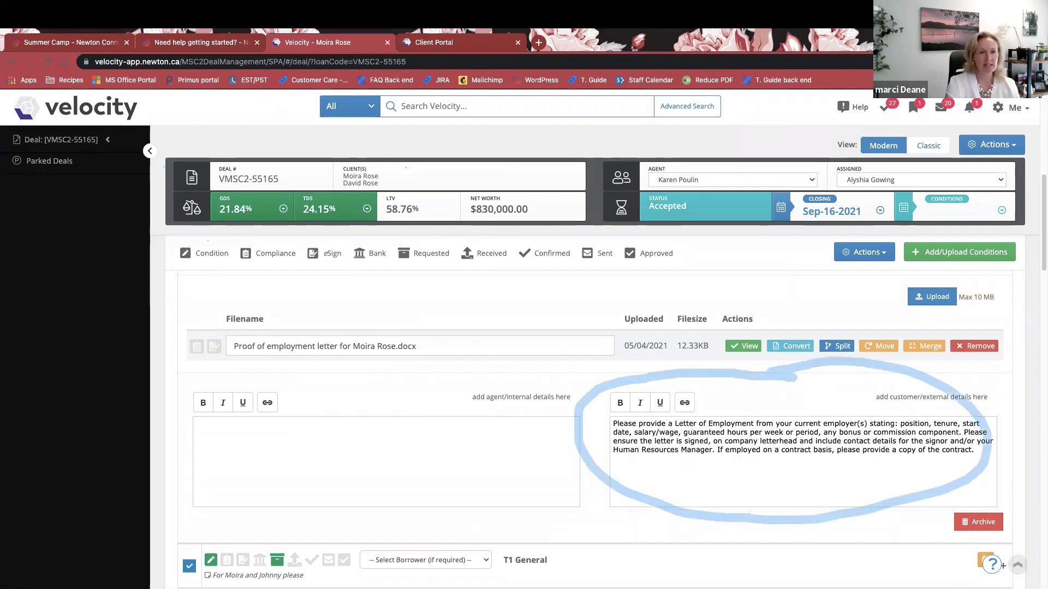